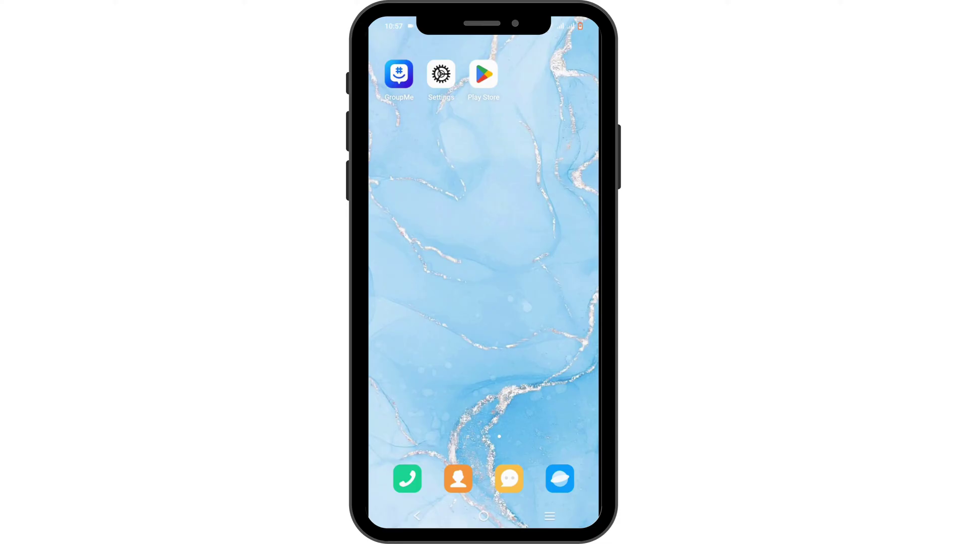
# - Reach the full installed apps list in Settings and search it for "gr"
pyautogui.click(442, 73)
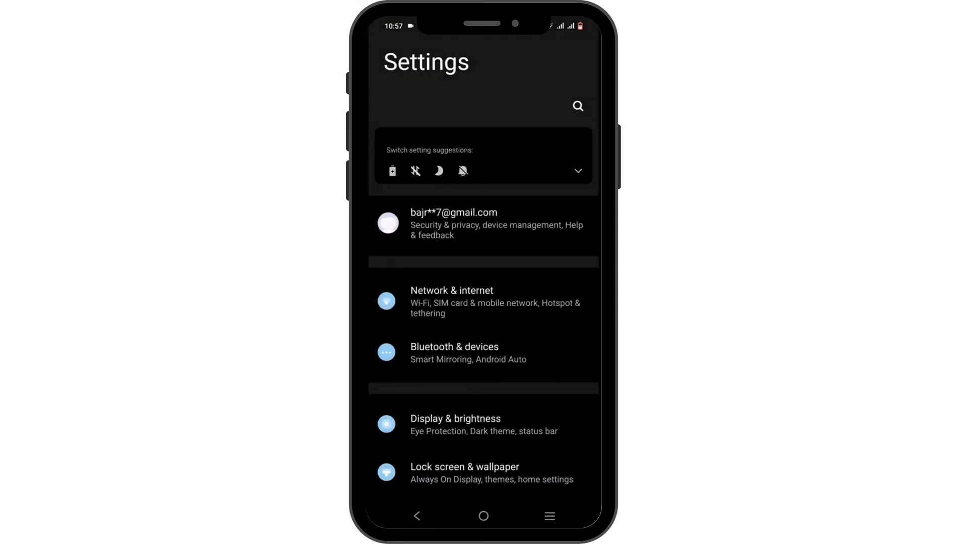
pyautogui.moveTo(528, 304); pyautogui.dragTo(567, 93)
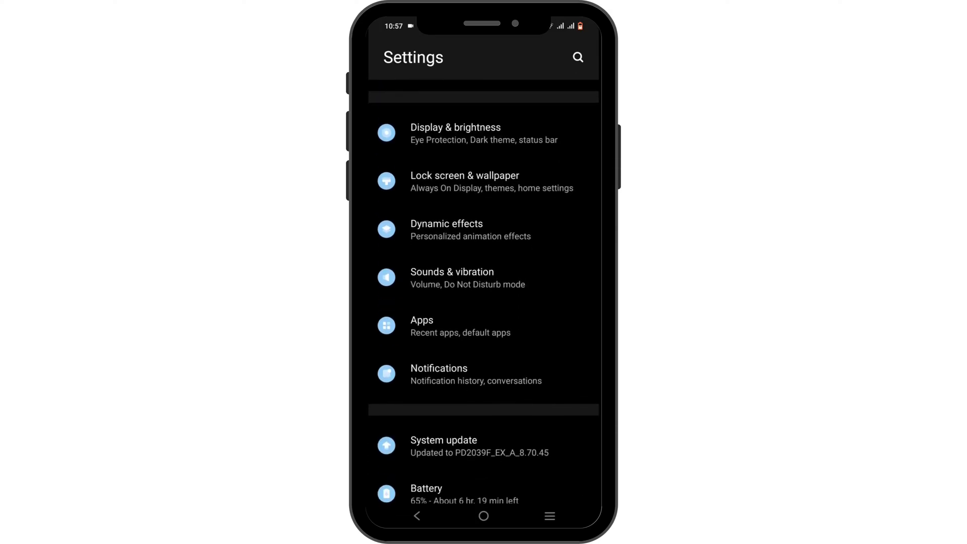
pyautogui.click(523, 308)
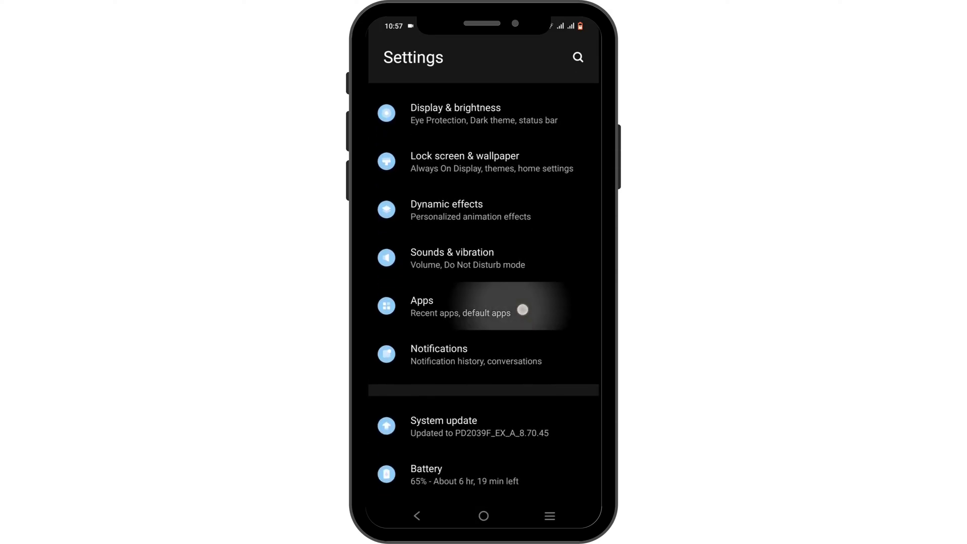
pyautogui.click(539, 103)
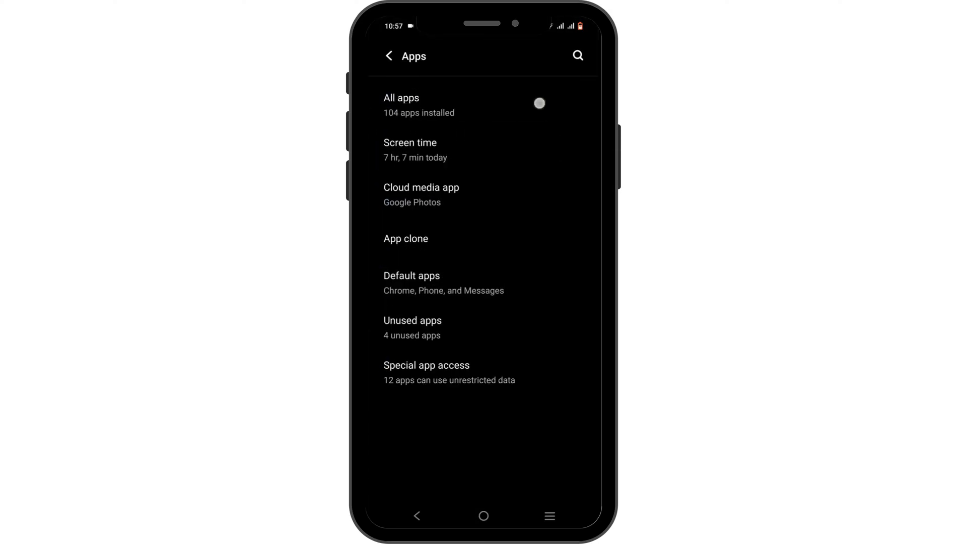
pyautogui.click(554, 55)
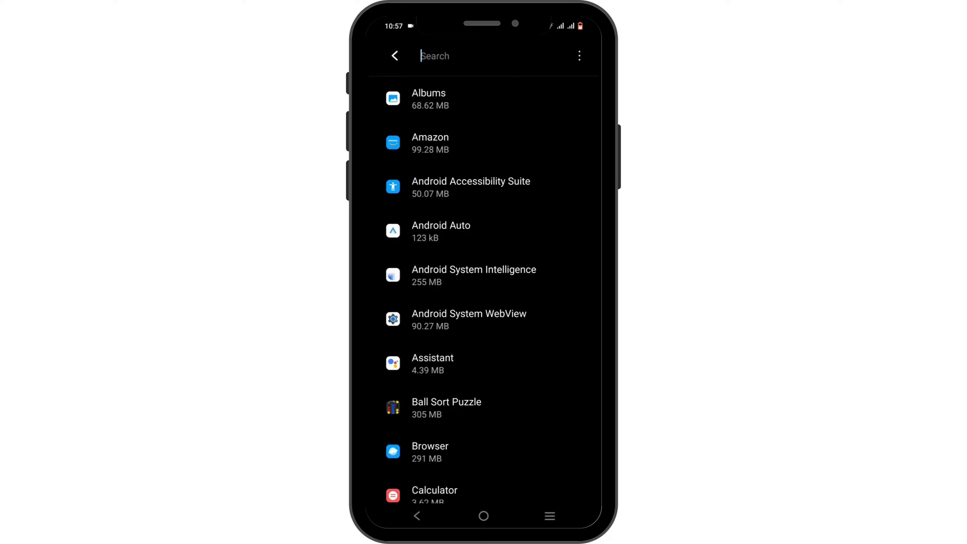
pyautogui.write('gr')
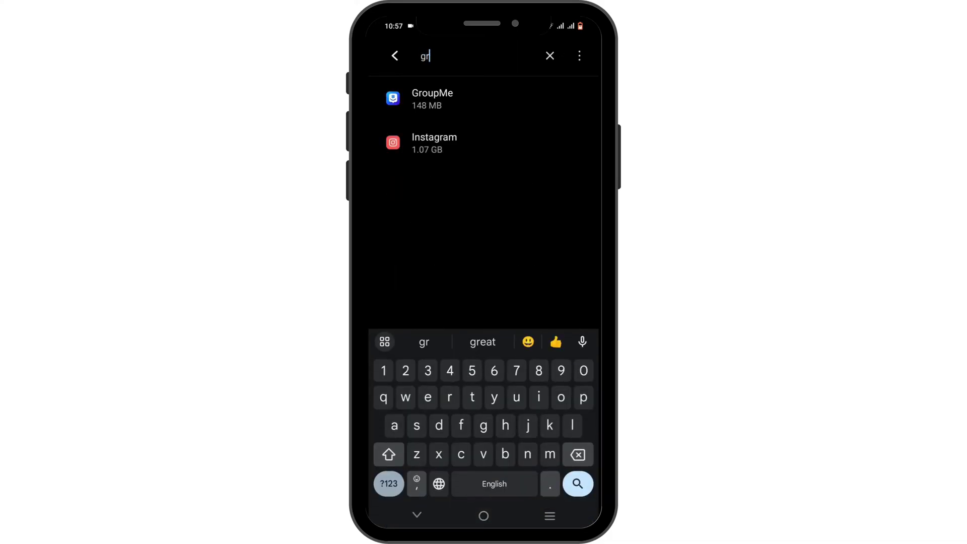
# - Clear GroupMe's cache from its Storage & cache page, leaving it at 0 B
pyautogui.click(531, 94)
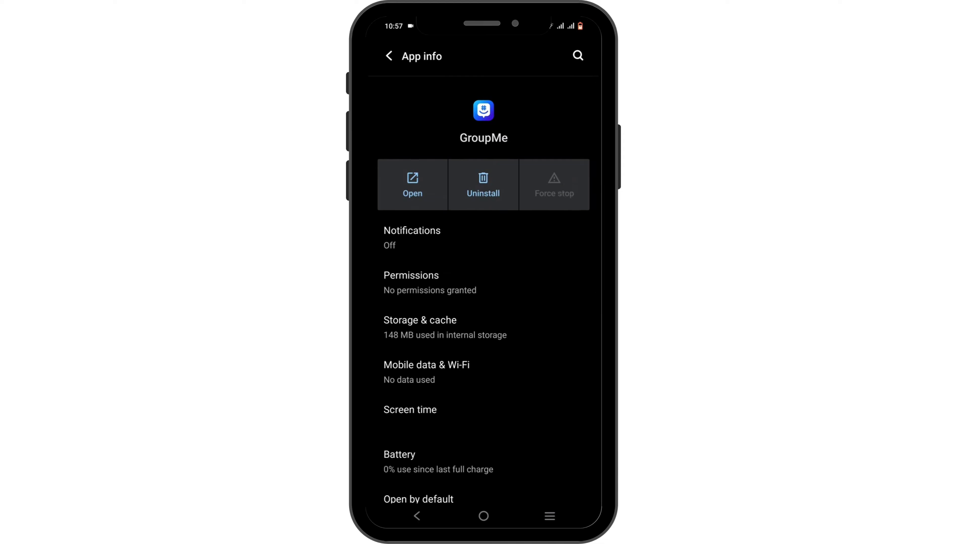
pyautogui.click(528, 333)
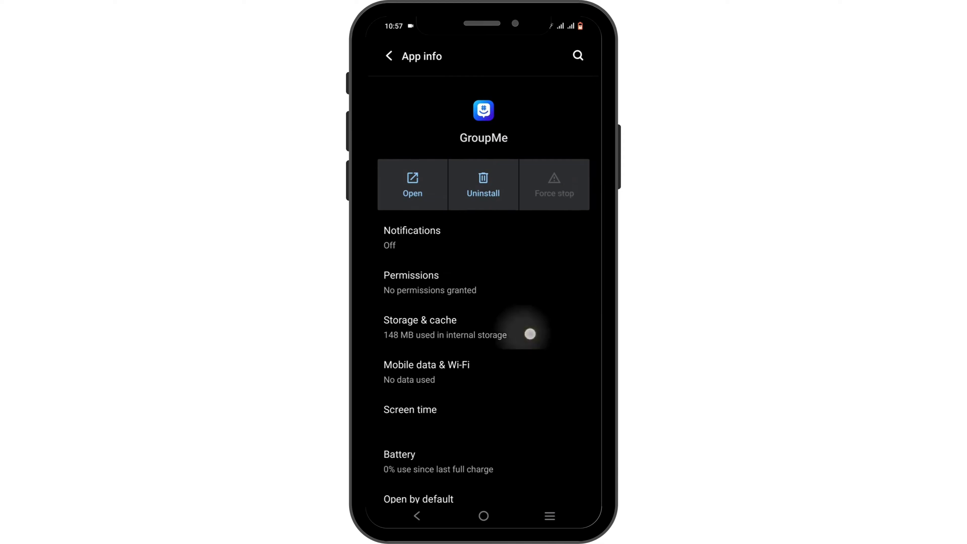
pyautogui.click(559, 195)
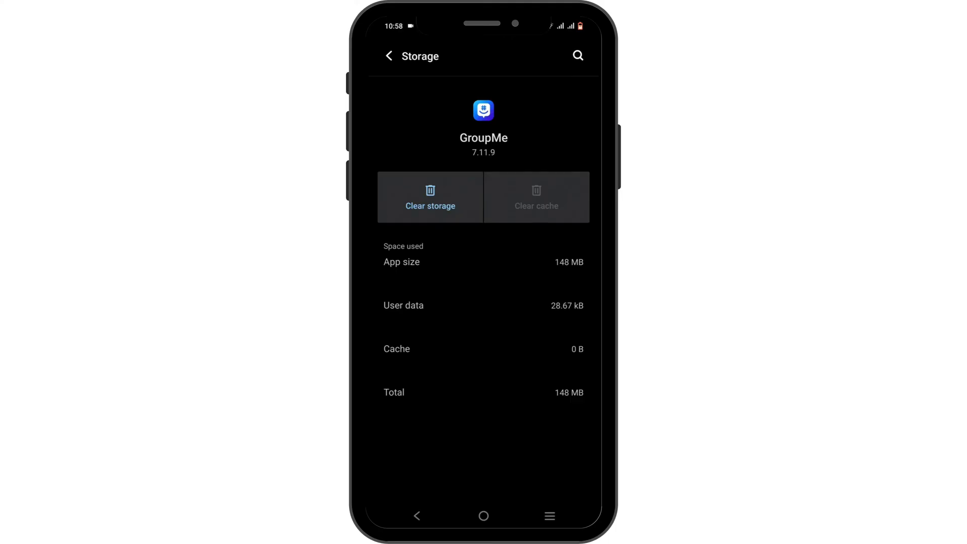
# - Check System update from main Settings, confirm it is the latest version, and return home
pyautogui.click(389, 55)
pyautogui.click(389, 56)
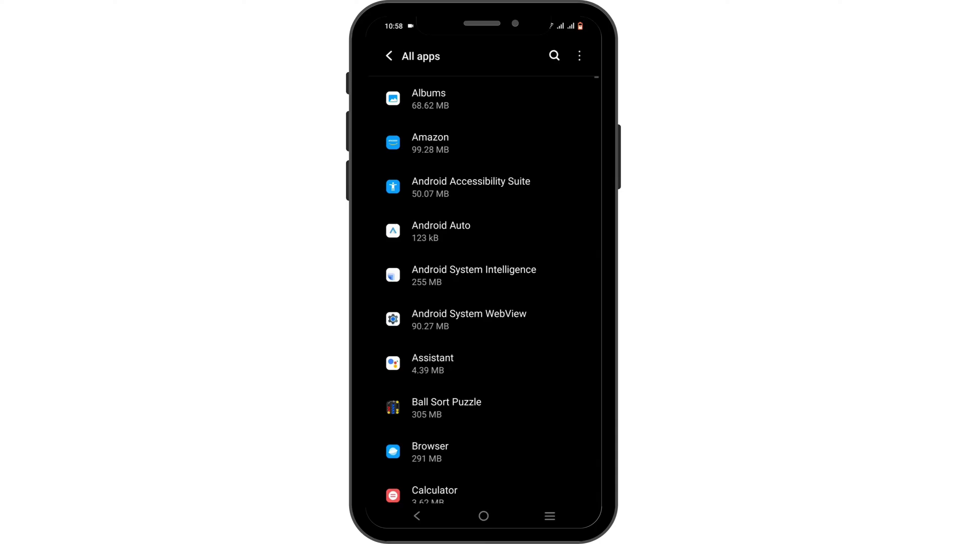
pyautogui.click(388, 56)
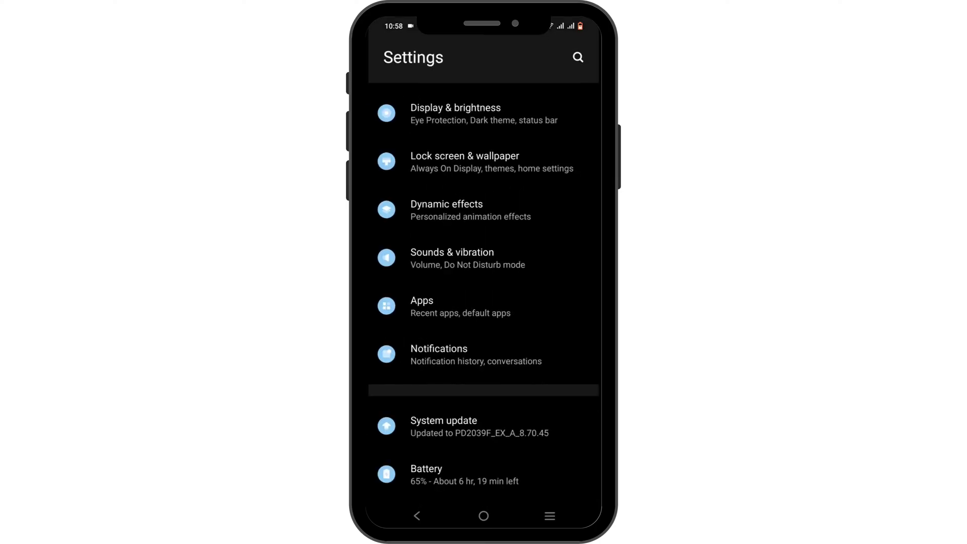
pyautogui.click(443, 426)
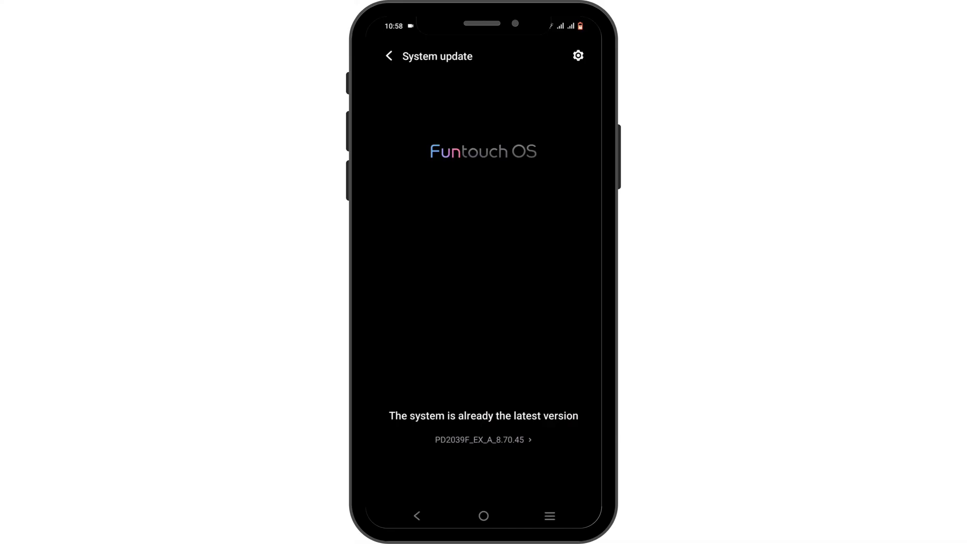
pyautogui.click(483, 516)
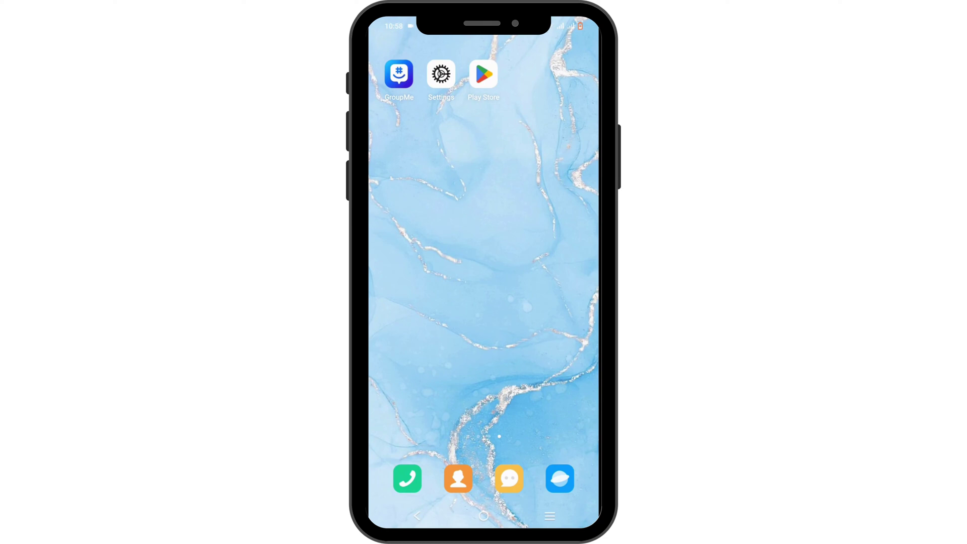
pyautogui.moveTo(484, 23); pyautogui.dragTo(484, 302)
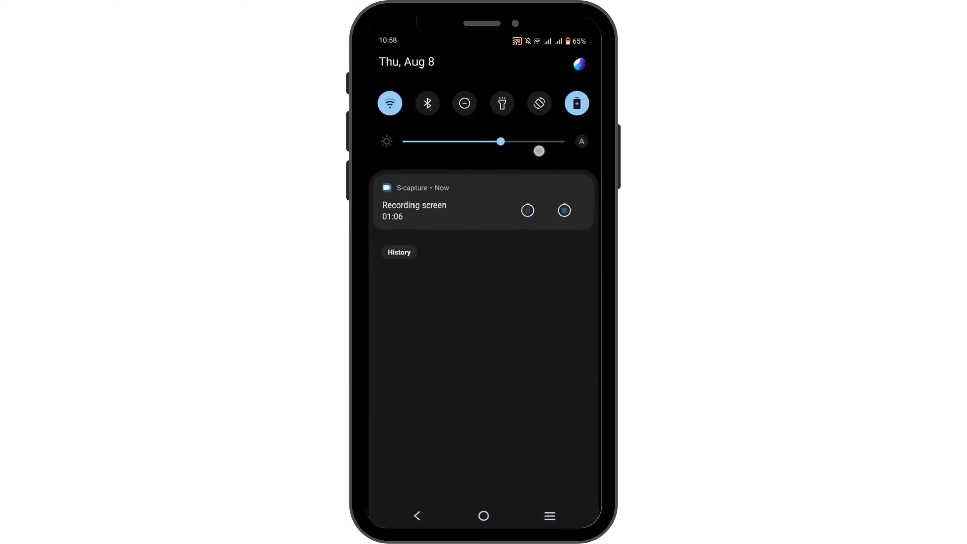
pyautogui.moveTo(484, 189); pyautogui.dragTo(483, 454)
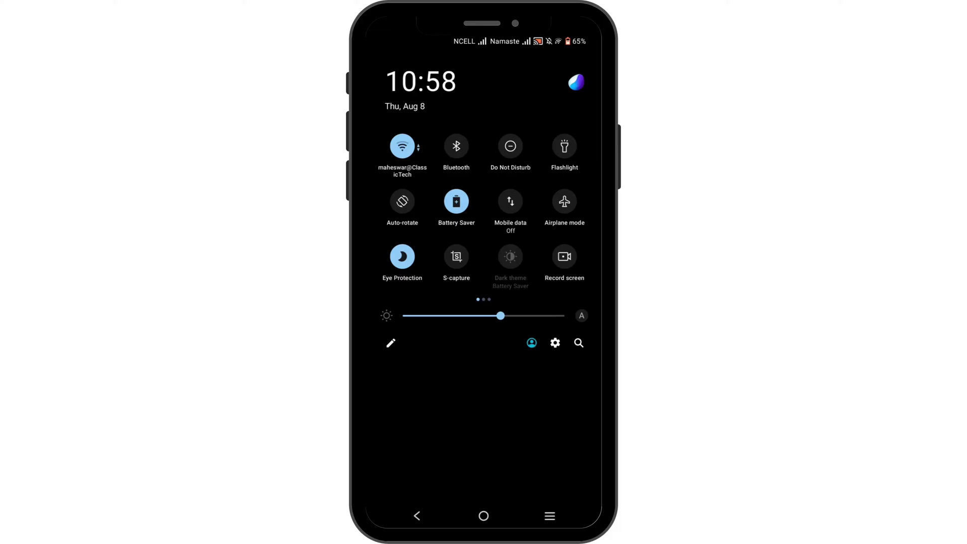
pyautogui.moveTo(529, 383); pyautogui.dragTo(539, 245)
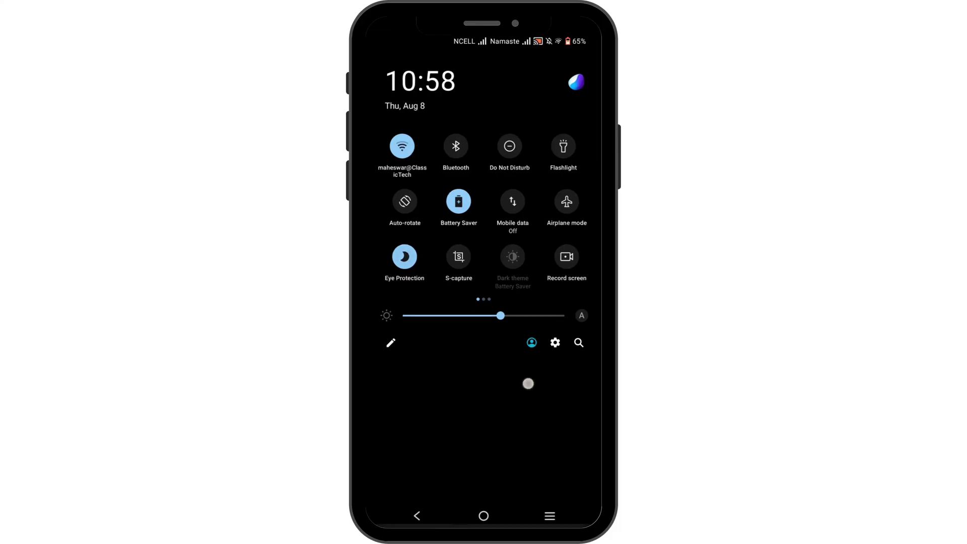